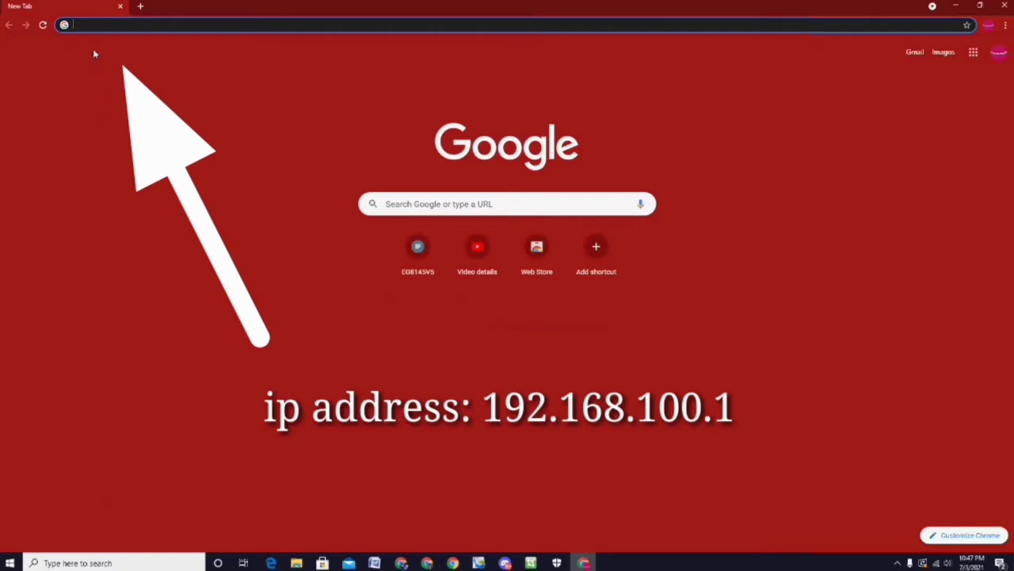
Step: Load the router login page at 192.168.100.1 in Chrome, correcting the mistyped address
type("19")
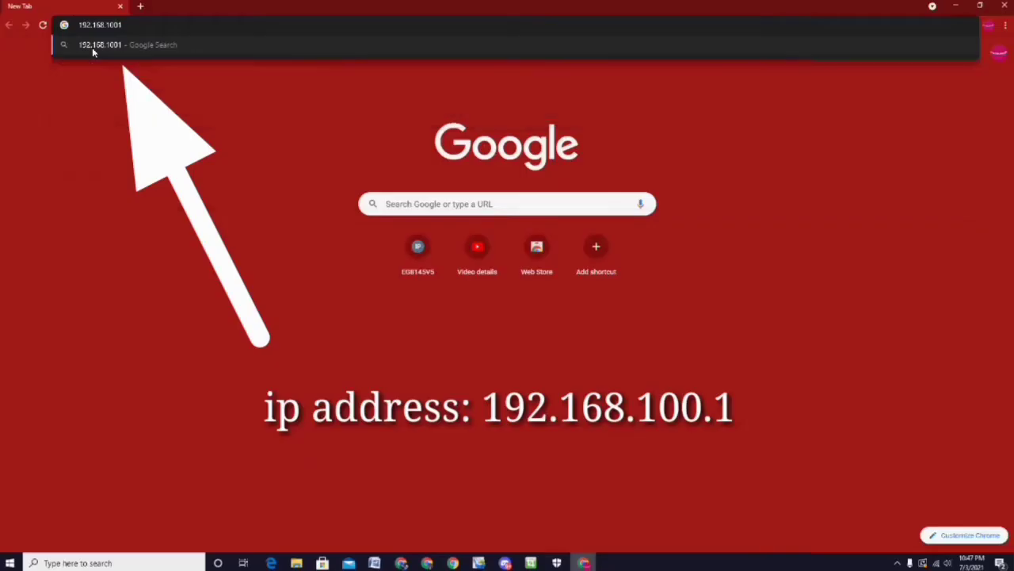
key("BackSpace")
type(".1")
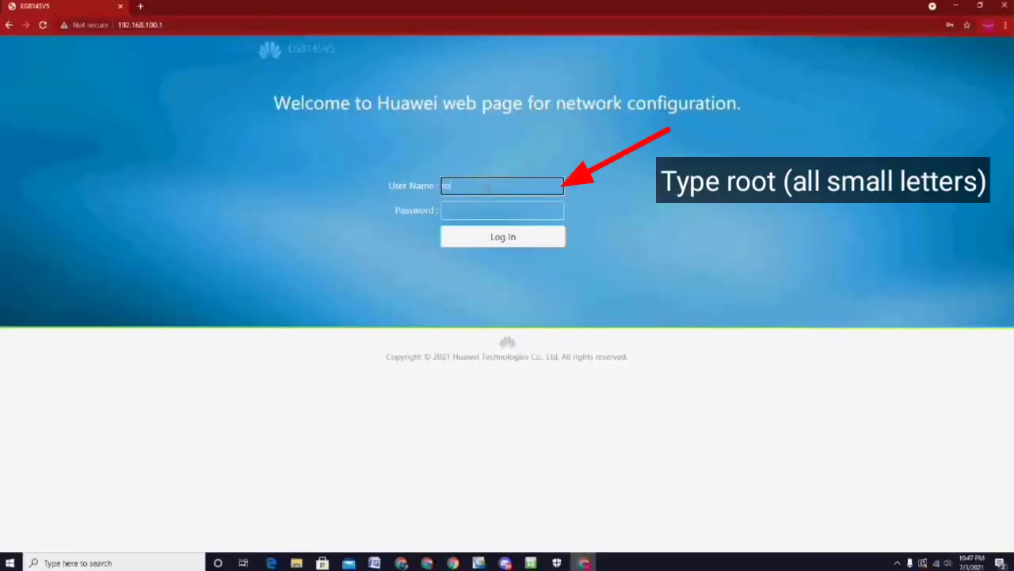
type("ot")
left_click(507, 238)
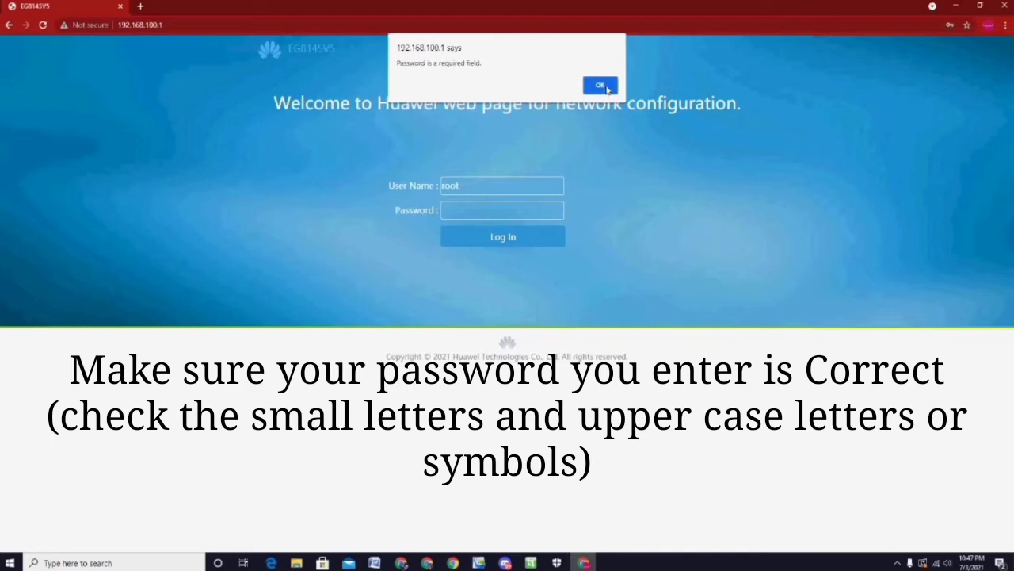
left_click(603, 87)
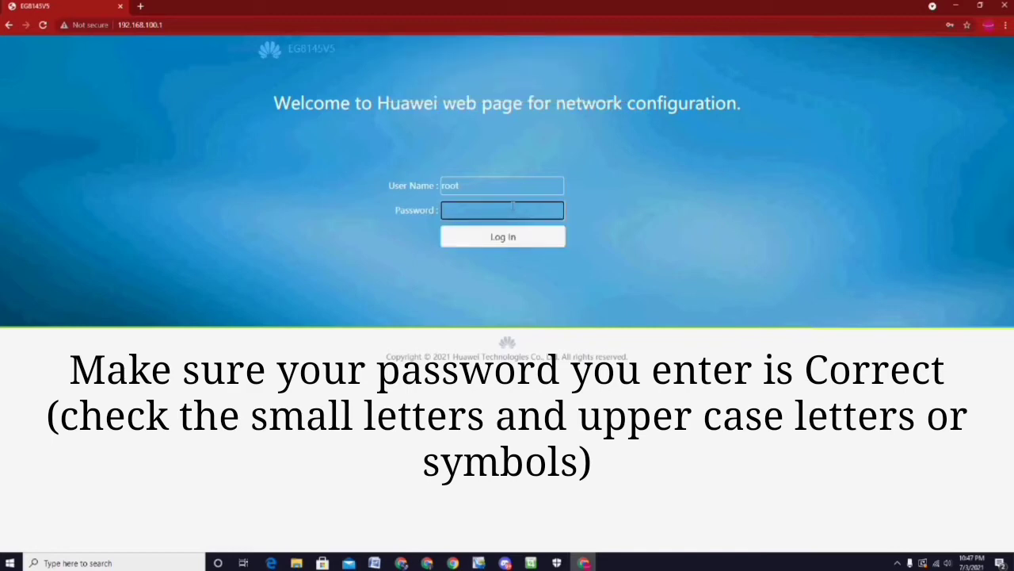
left_click(520, 240)
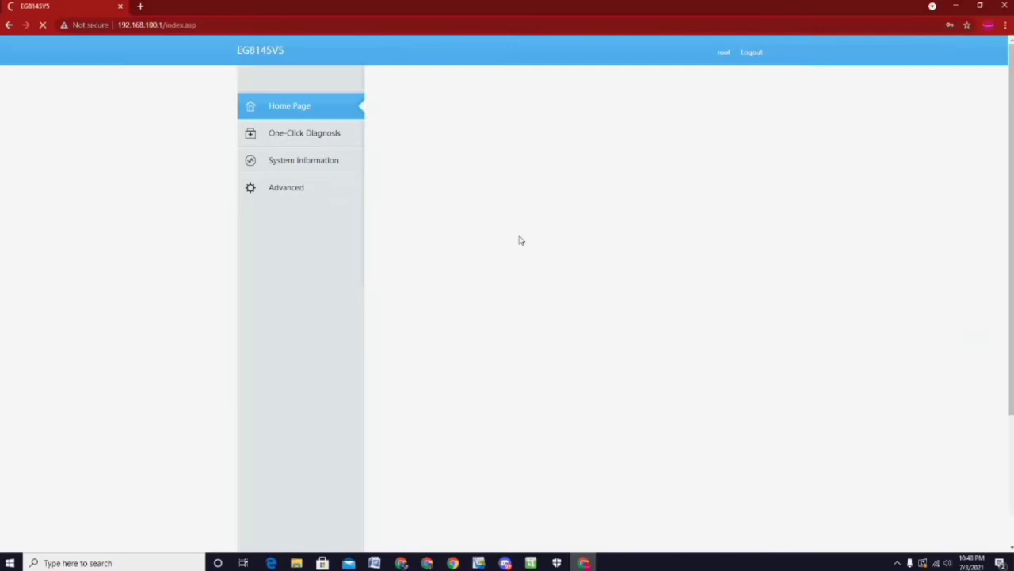
Step: Dismiss Chrome's password prompt and go to Advanced > WLAN > 2.4G Basic Network Settings
left_click(598, 172)
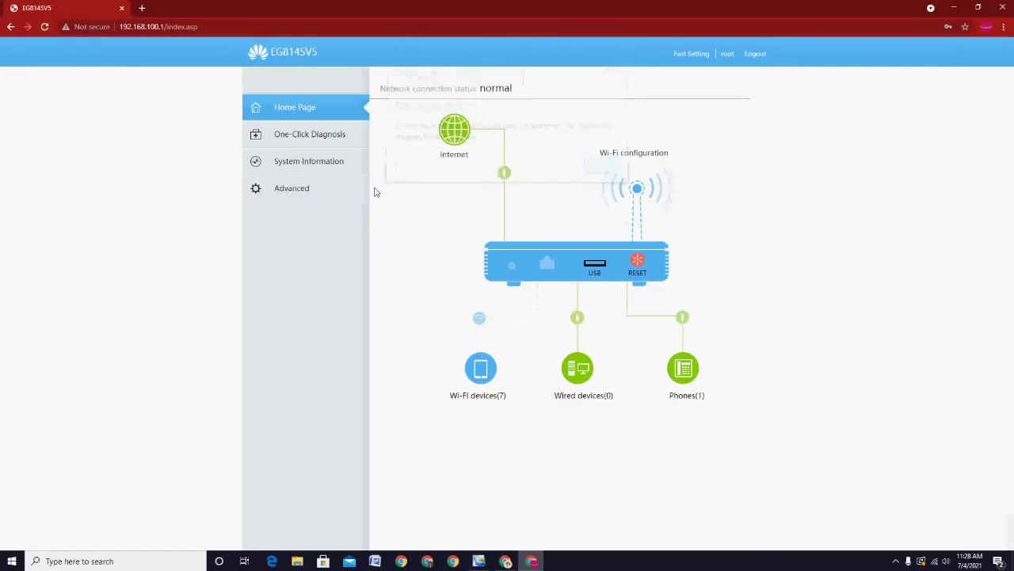
left_click(301, 192)
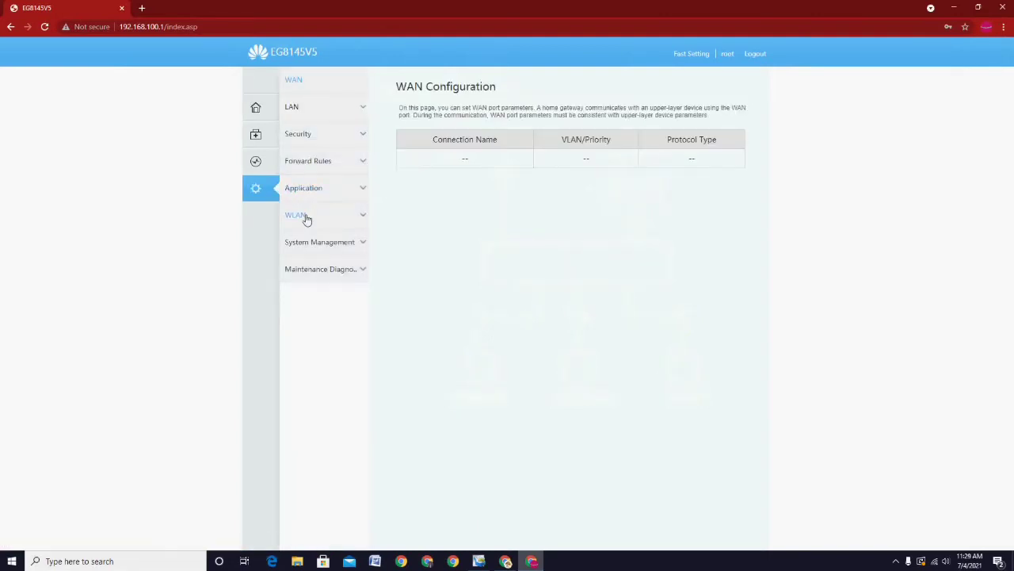
left_click(307, 220)
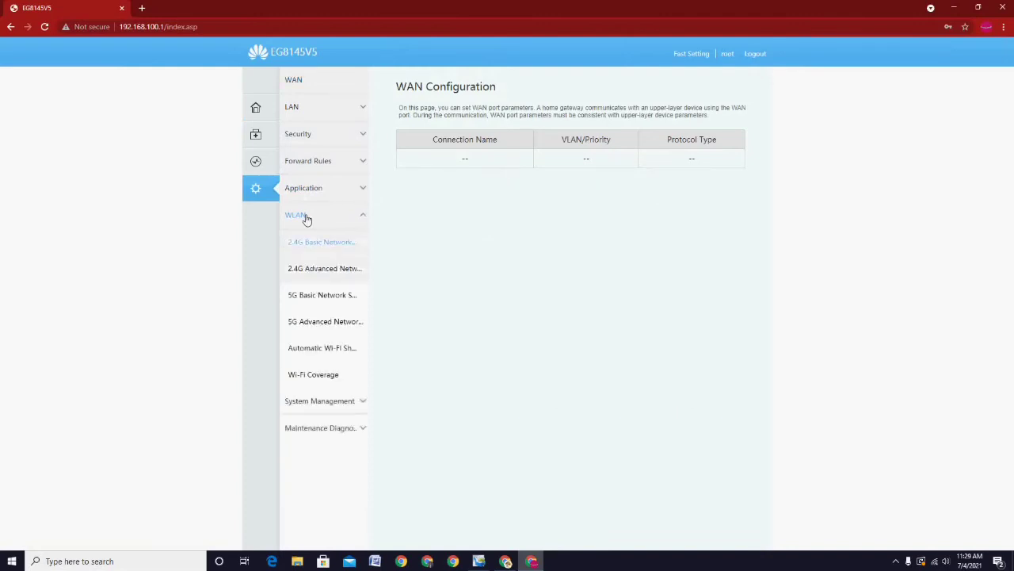
left_click(311, 241)
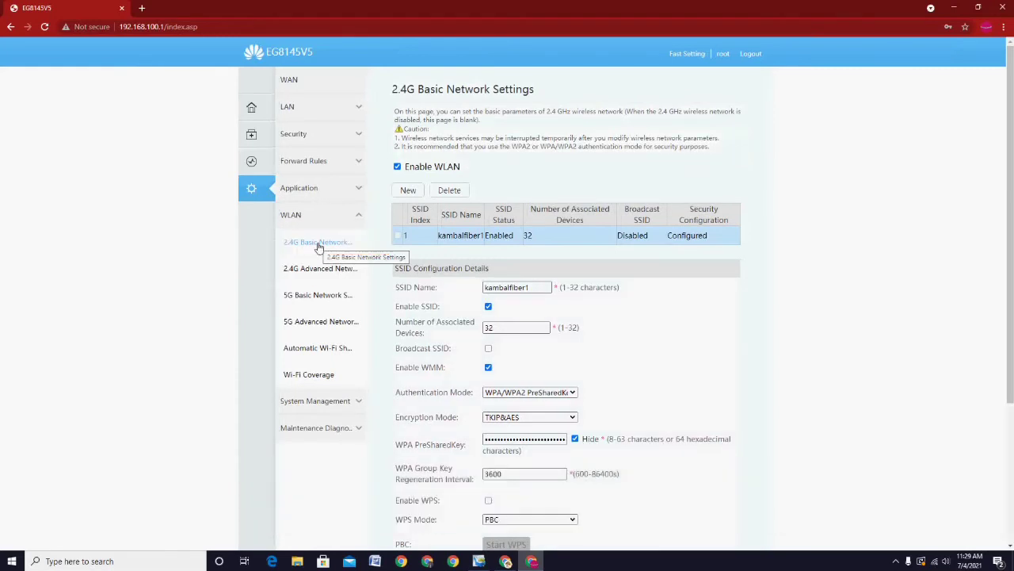
Step: Uncheck Broadcast SSID for the 2.4G network and apply the change
left_click(488, 349)
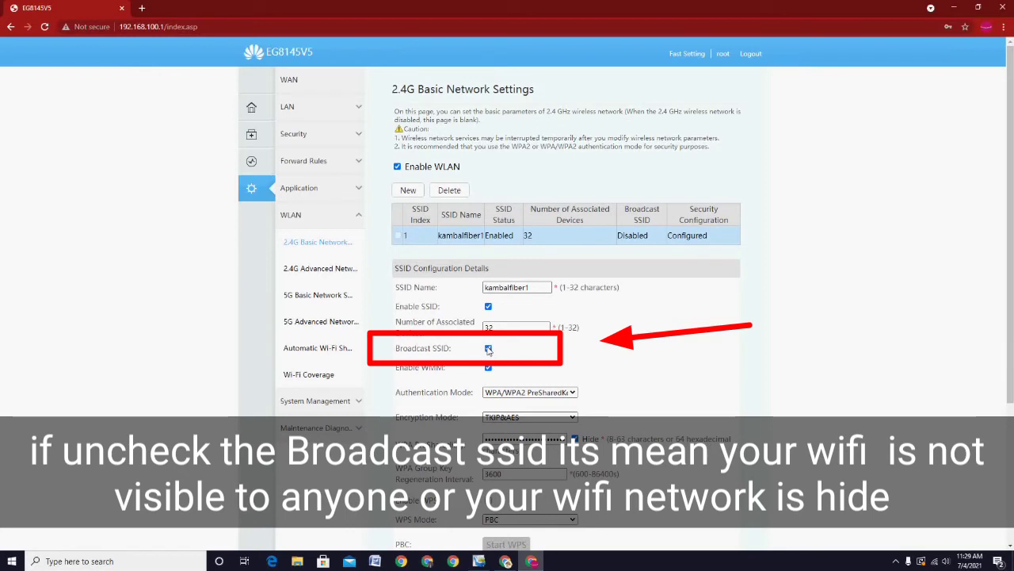
left_click(489, 349)
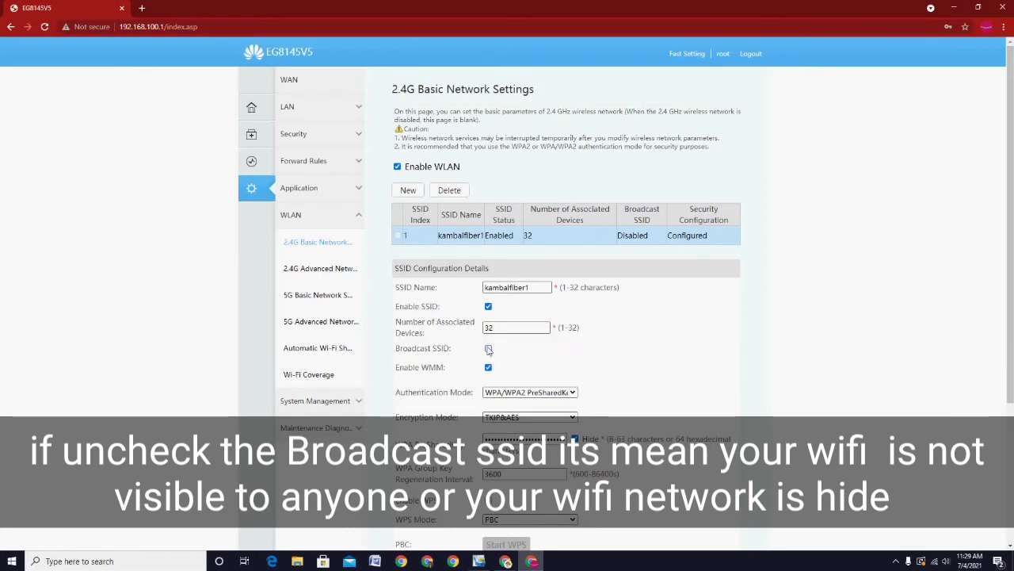
left_click(488, 349)
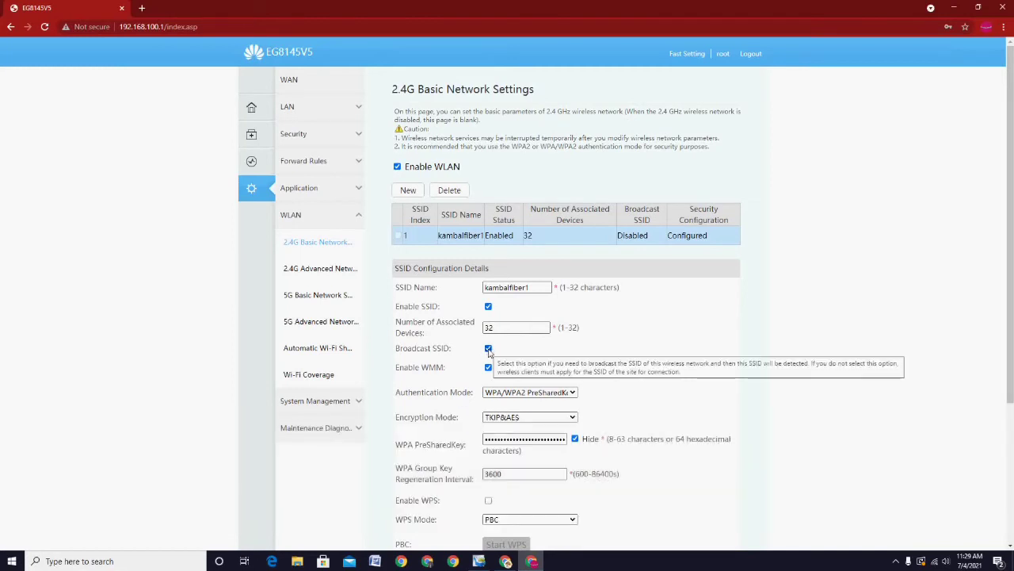
left_click(489, 350)
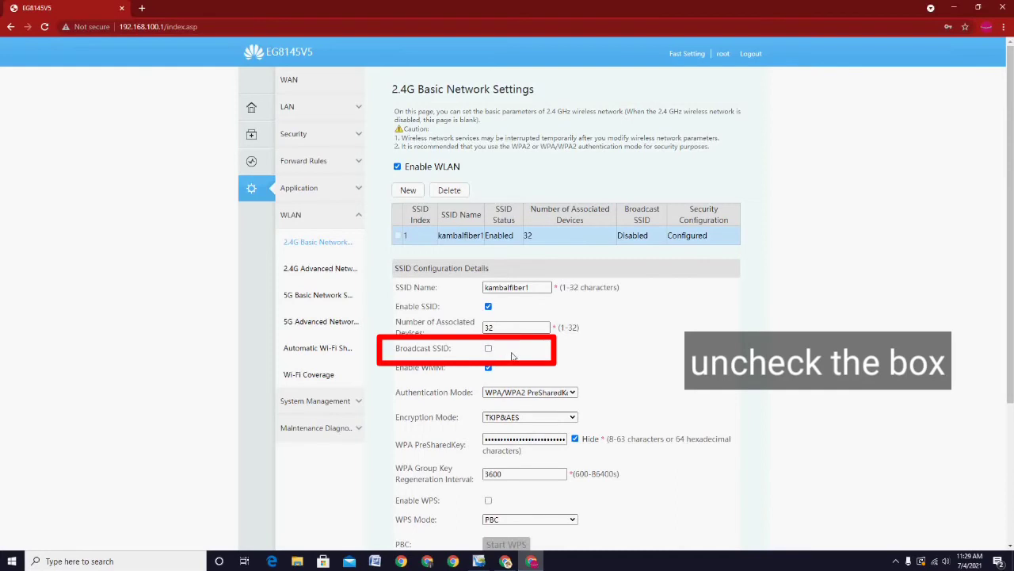
scroll(541, 363, "down", 2)
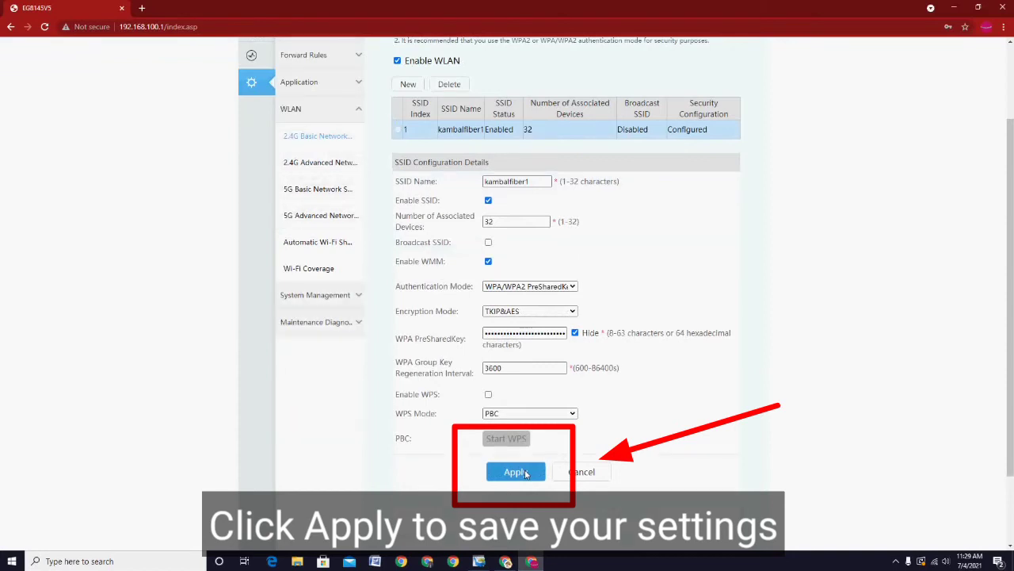
left_click(516, 472)
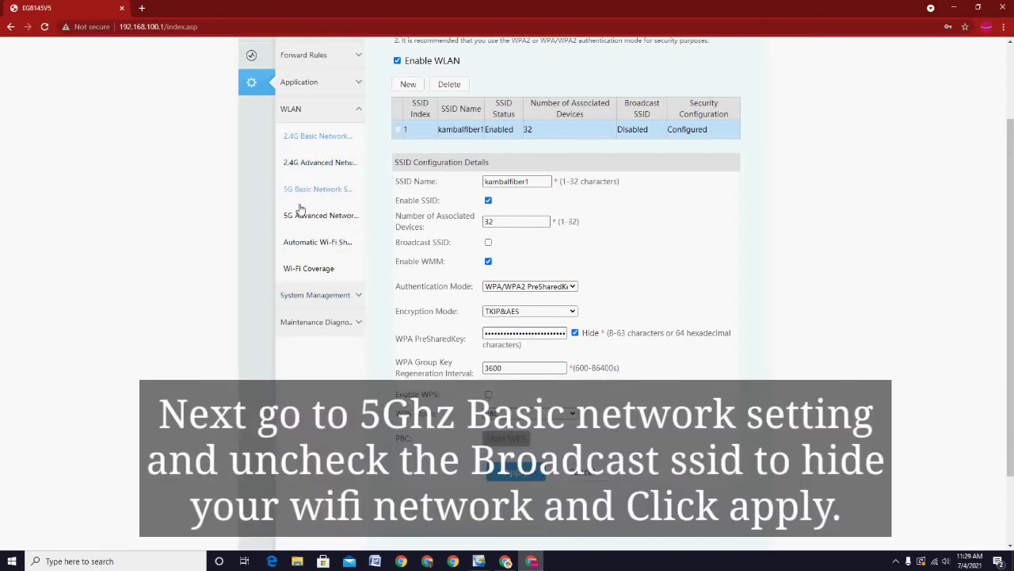
Step: In 5G Basic Network Settings, uncheck Broadcast SSID and apply the change
left_click(339, 193)
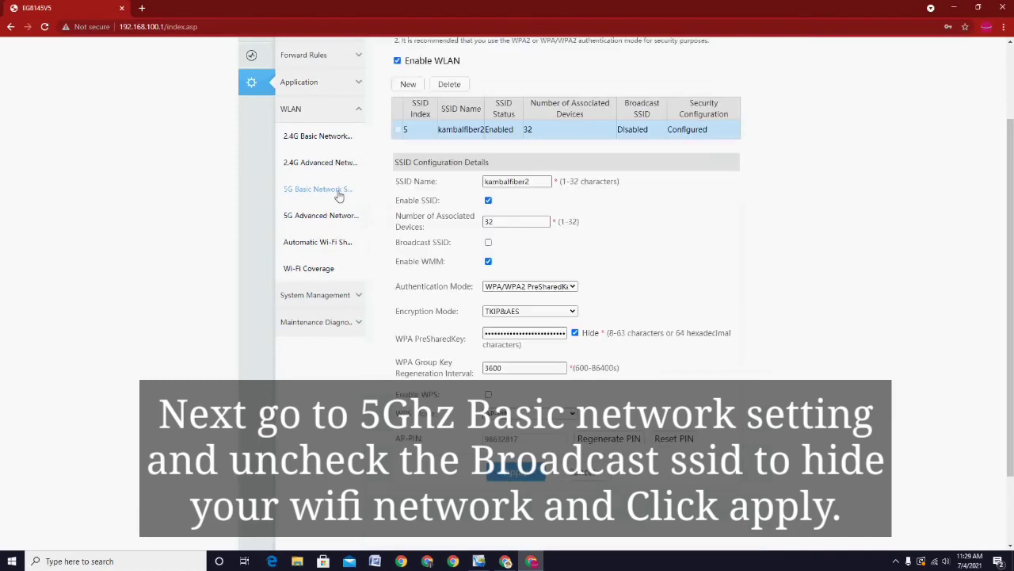
left_click(488, 243)
left_click(488, 243)
left_click(488, 243)
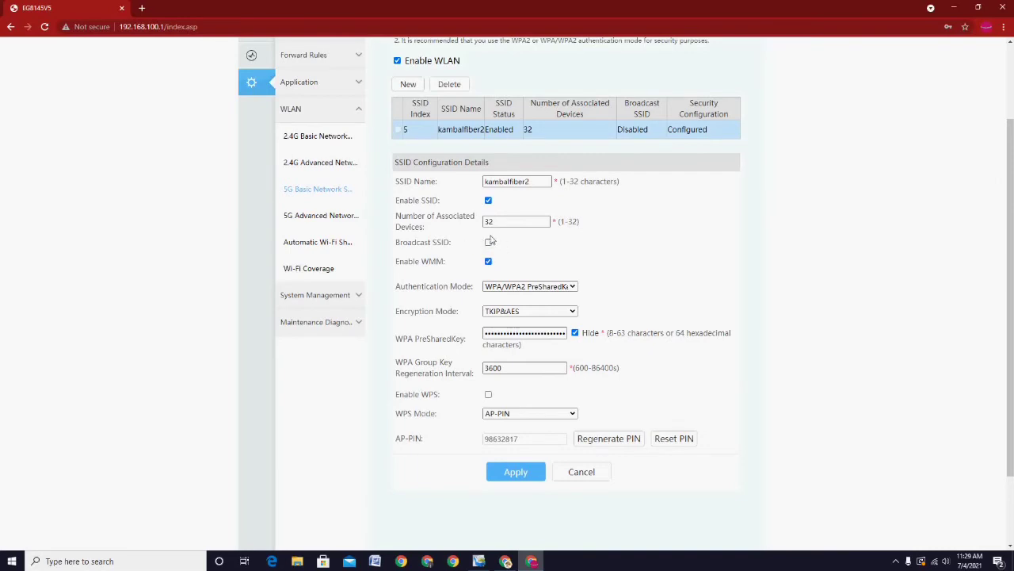
left_click(516, 472)
scroll(723, 373, "up", 3)
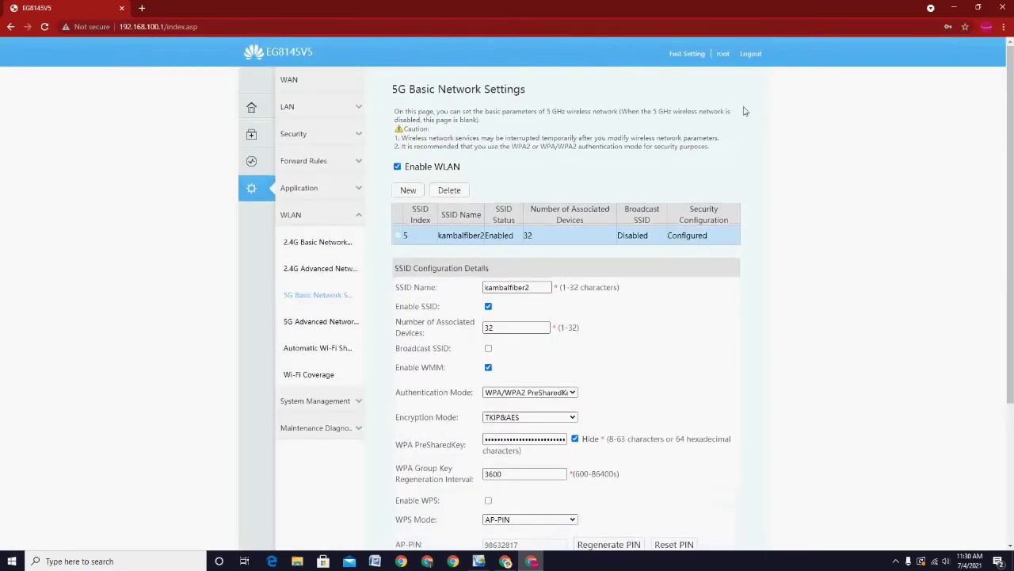
Step: Log out of the router admin and reveal the hidden system tray icons
left_click(751, 56)
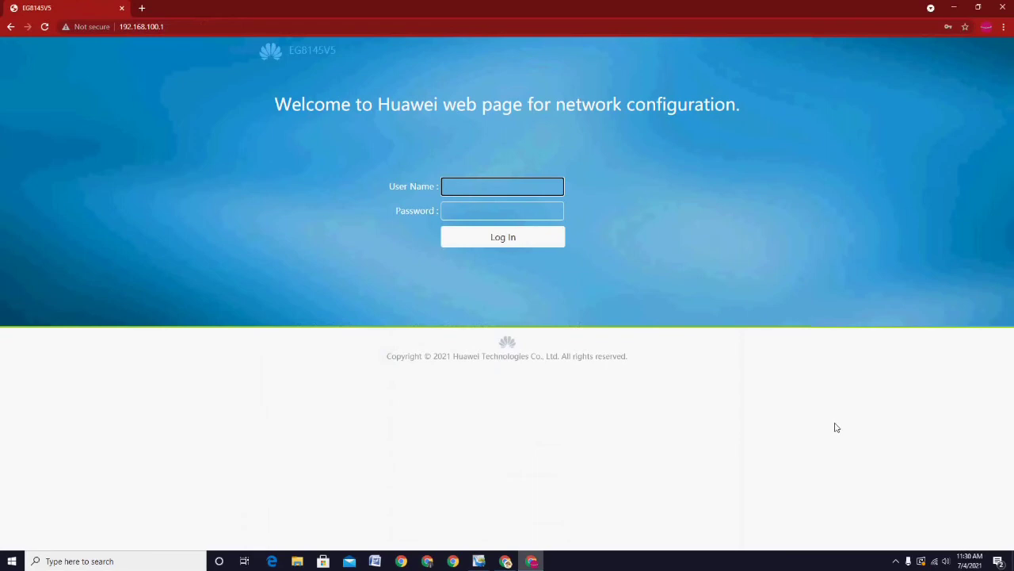
left_click(895, 562)
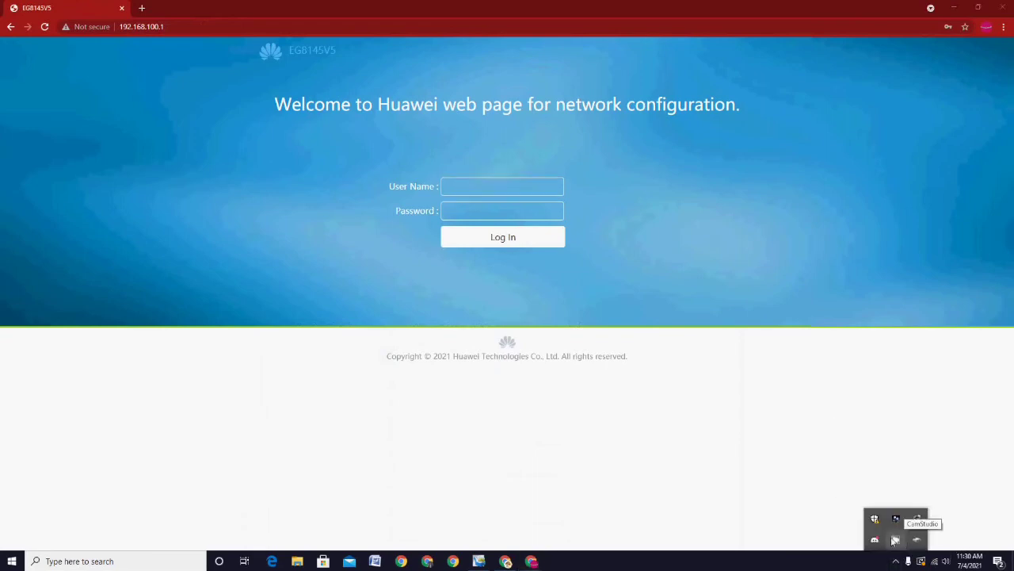